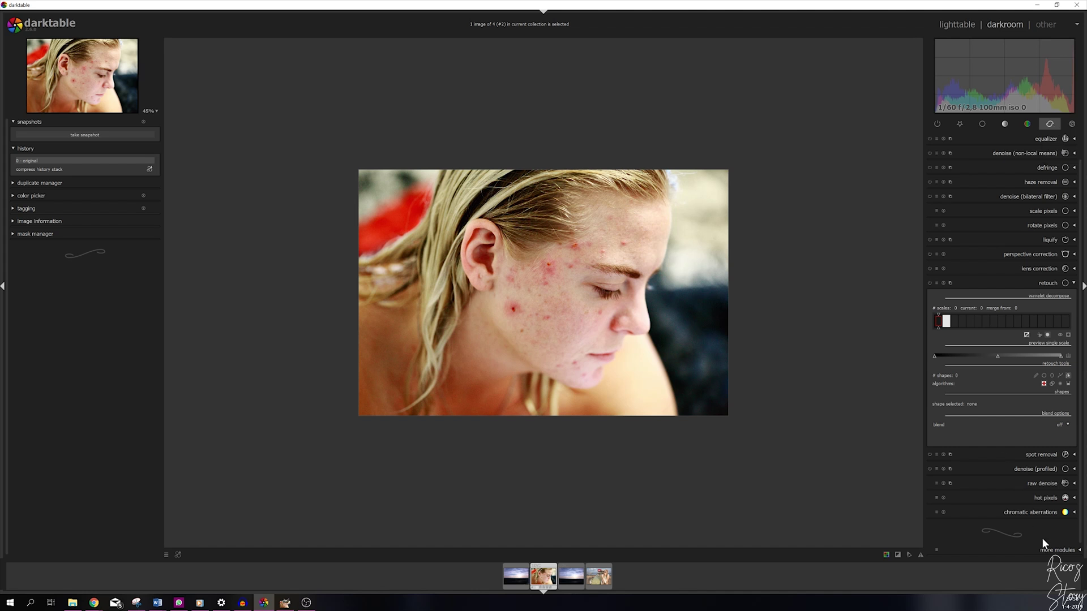
# - Enable the retouch module, set wavelet decomposition to 7 scales, and preview scale 7
pyautogui.click(1066, 555)
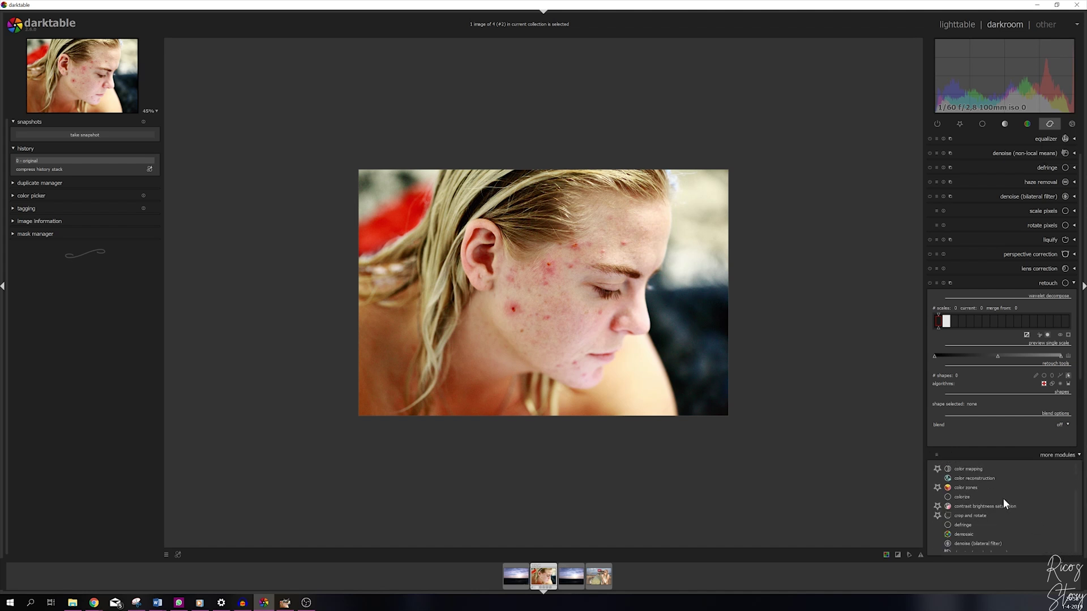
pyautogui.click(1058, 455)
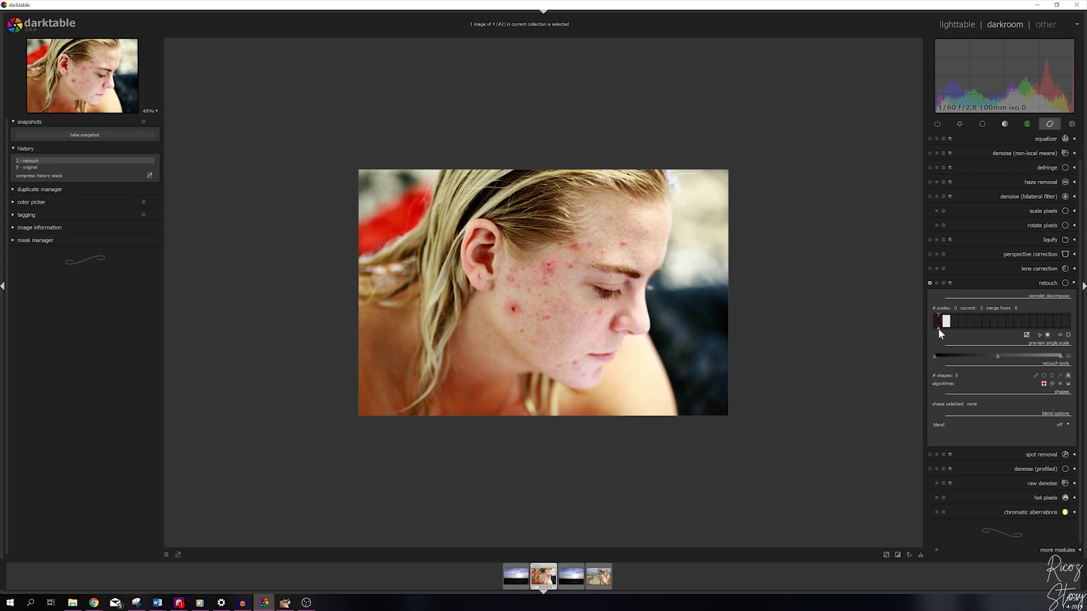
pyautogui.scroll(1, 965, 329)
pyautogui.scroll(6, 991, 327)
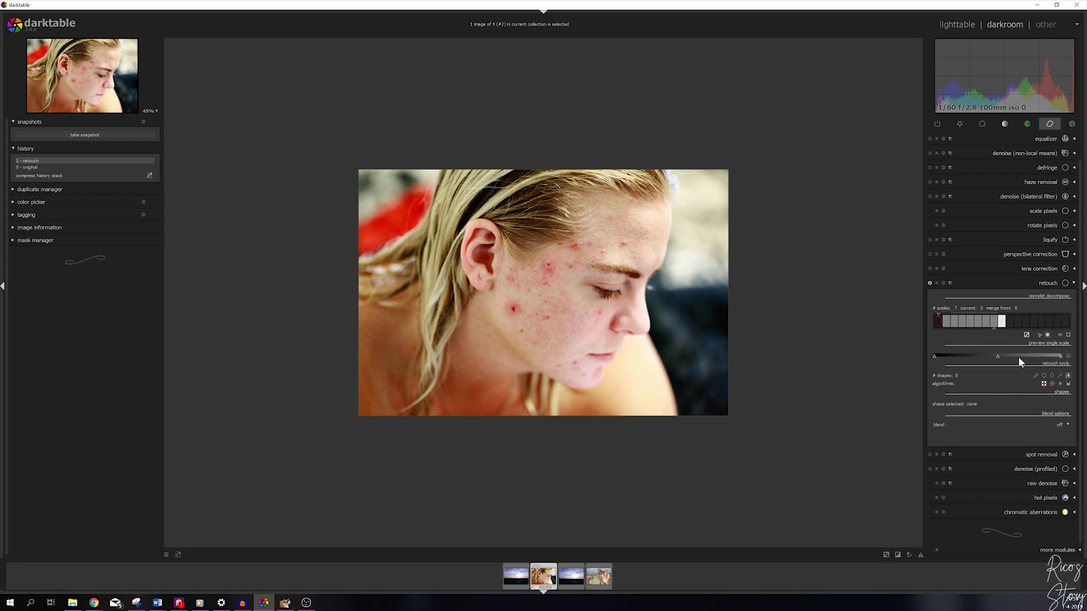
pyautogui.click(992, 327)
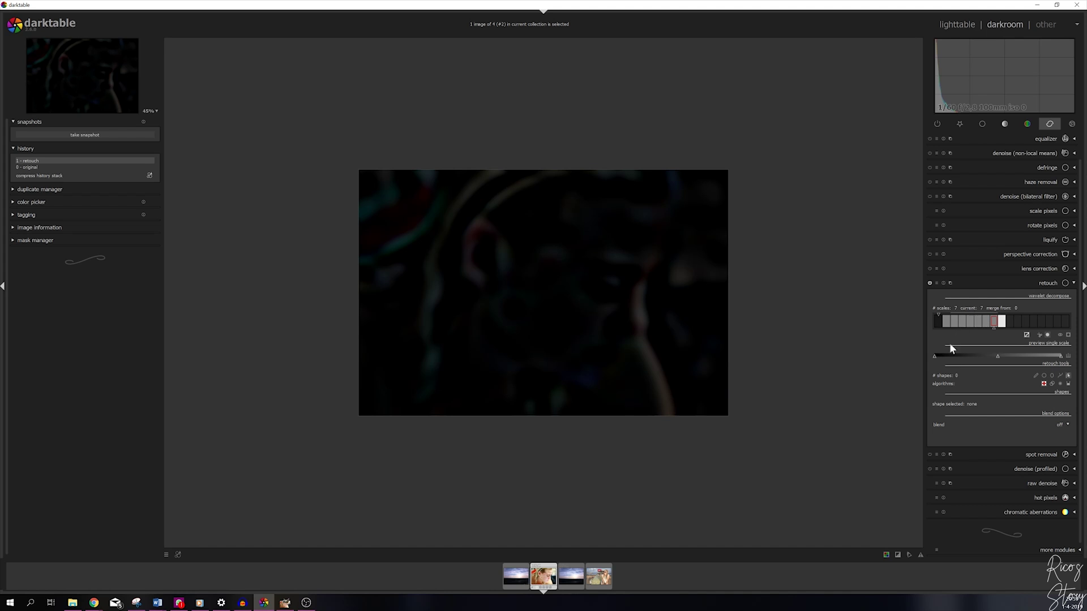
# - Auto-level the scale preview, then step through scales 4 and 3 down to scale 2
pyautogui.click(1068, 356)
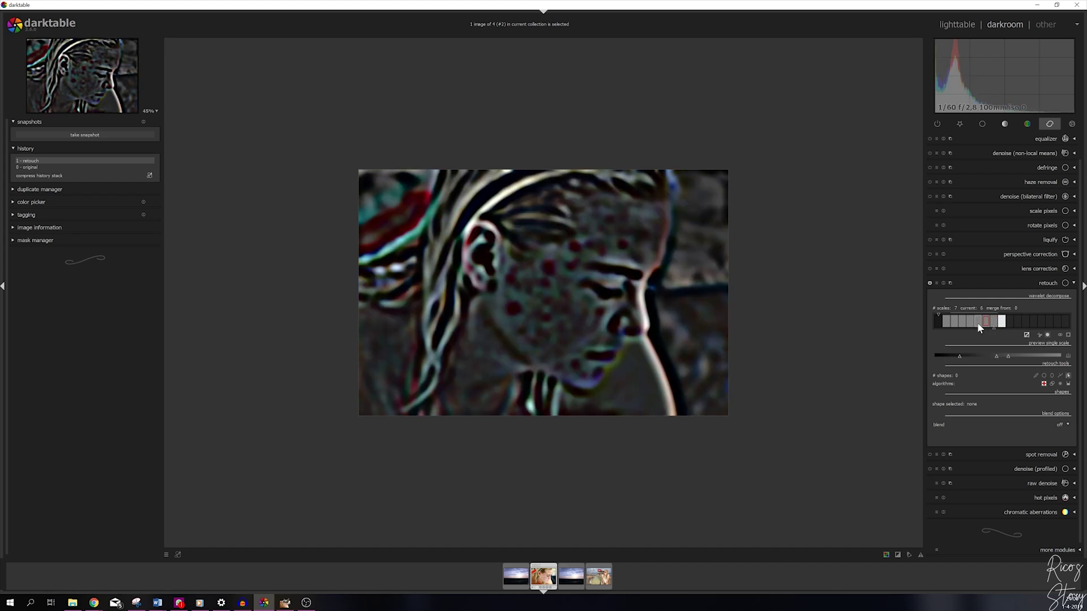
pyautogui.scroll(-1, 970, 324)
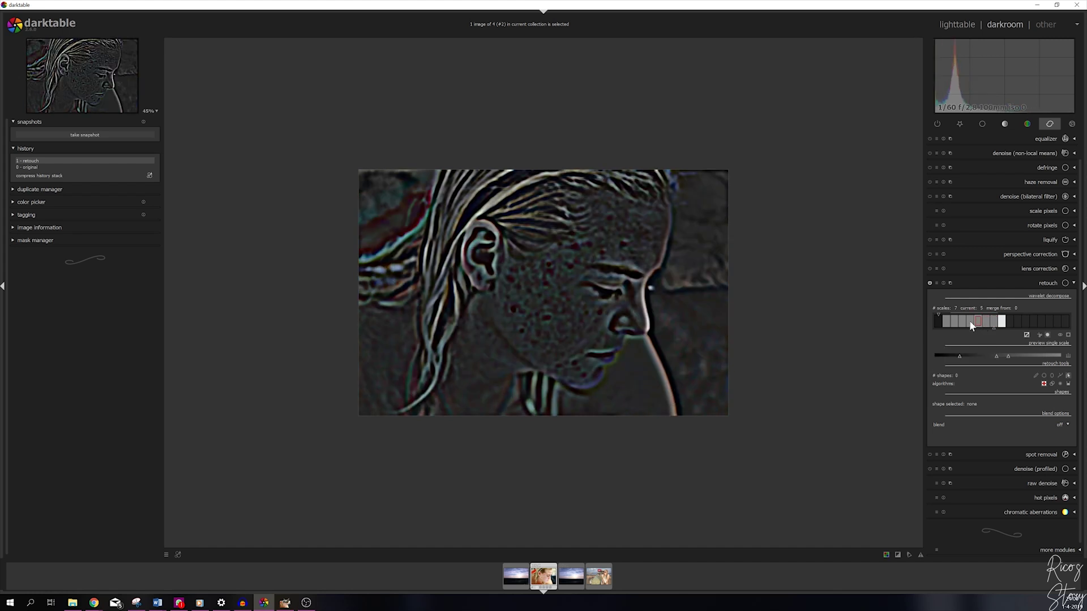
pyautogui.click(969, 322)
pyautogui.click(959, 320)
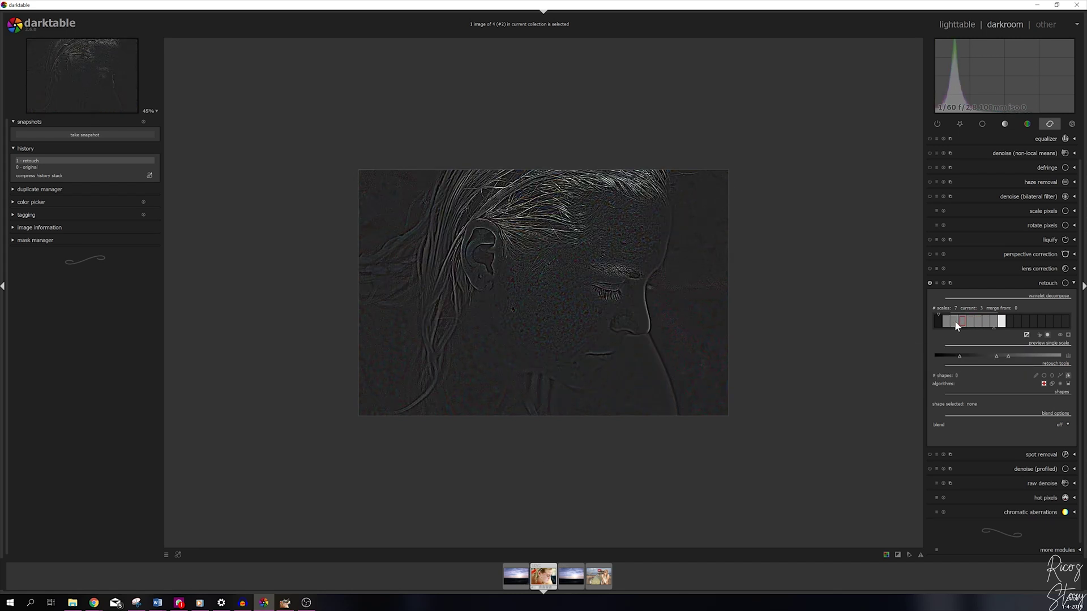
pyautogui.click(955, 321)
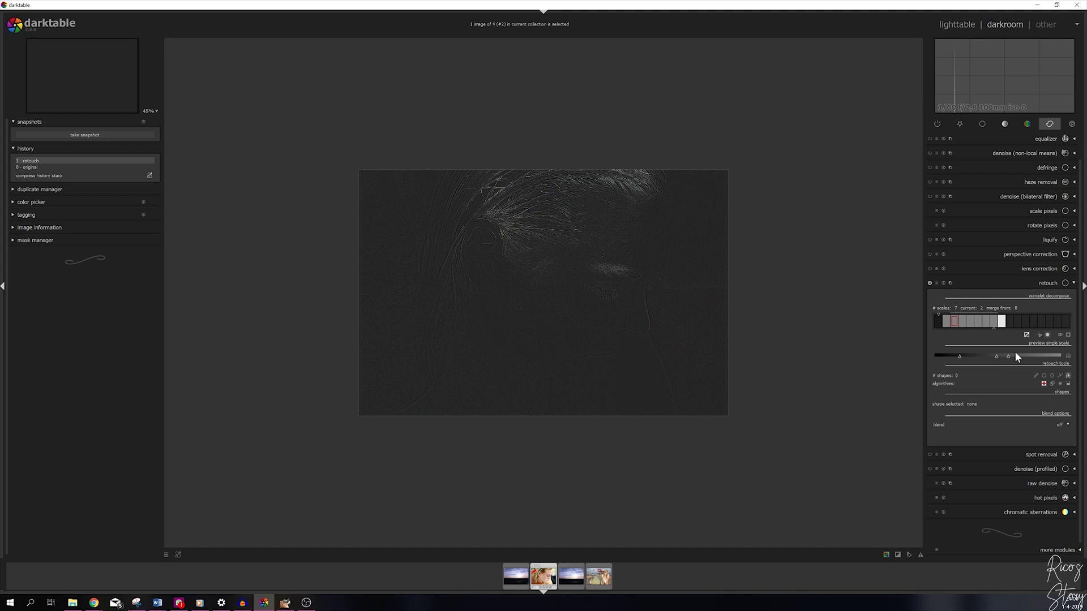
# - Choose the circle shape, shrink the brush, and heal a facial blemish on scale 2
pyautogui.click(1045, 377)
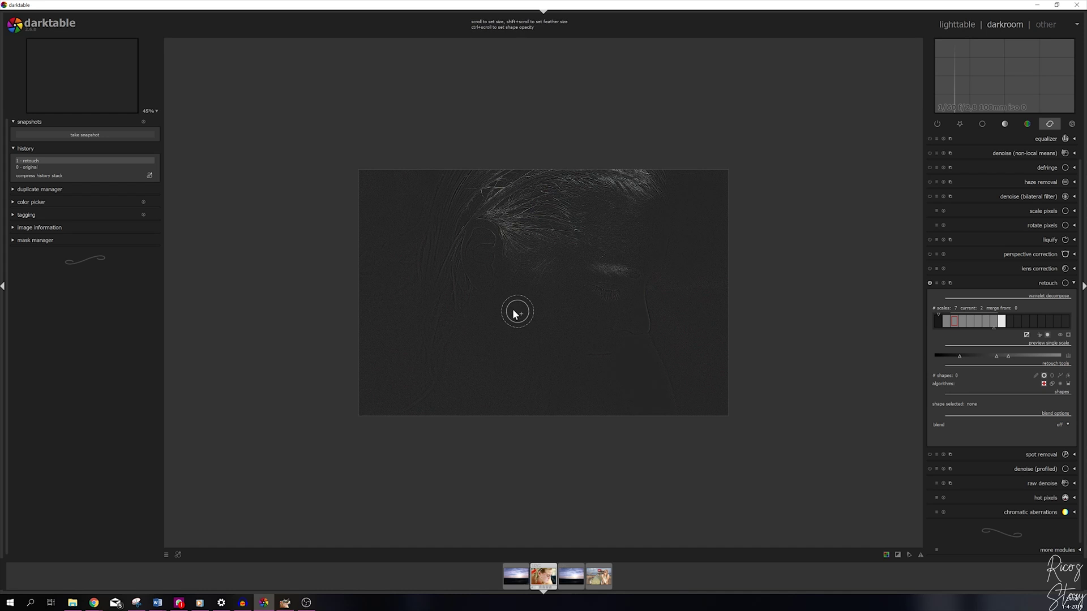
pyautogui.scroll(-2, 514, 313)
pyautogui.scroll(-1, 515, 313)
pyautogui.click(513, 312)
# - Switch to wavelet scale 3 and heal three cheek blemishes with circles
pyautogui.click(962, 321)
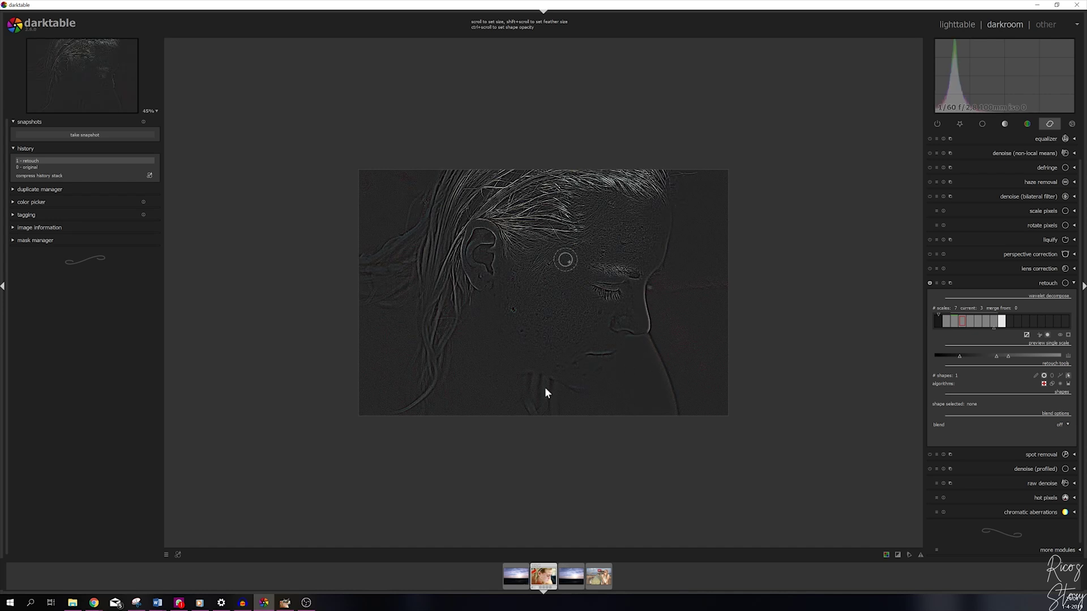
pyautogui.click(513, 310)
pyautogui.click(521, 331)
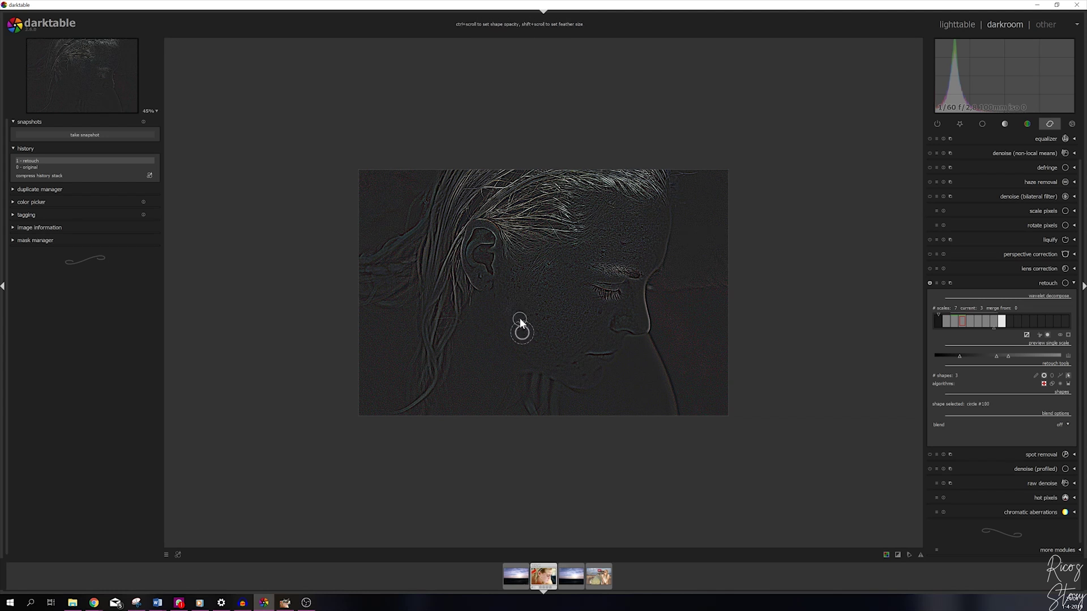
pyautogui.click(572, 359)
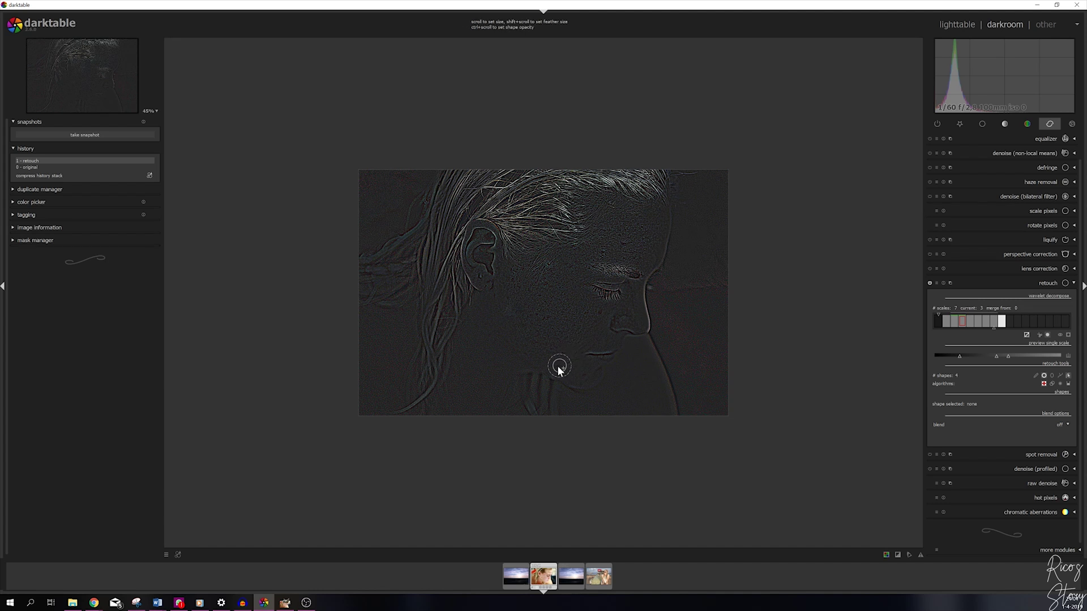
# - Heal two chin spots and one beside the nose, then delete the misplaced circle
pyautogui.click(556, 368)
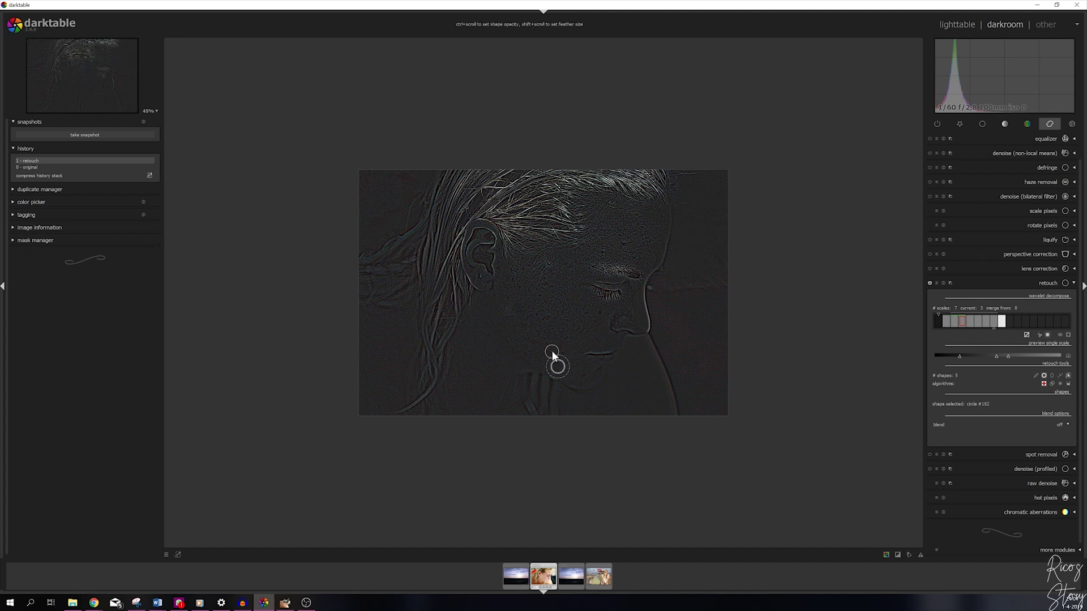
pyautogui.click(584, 377)
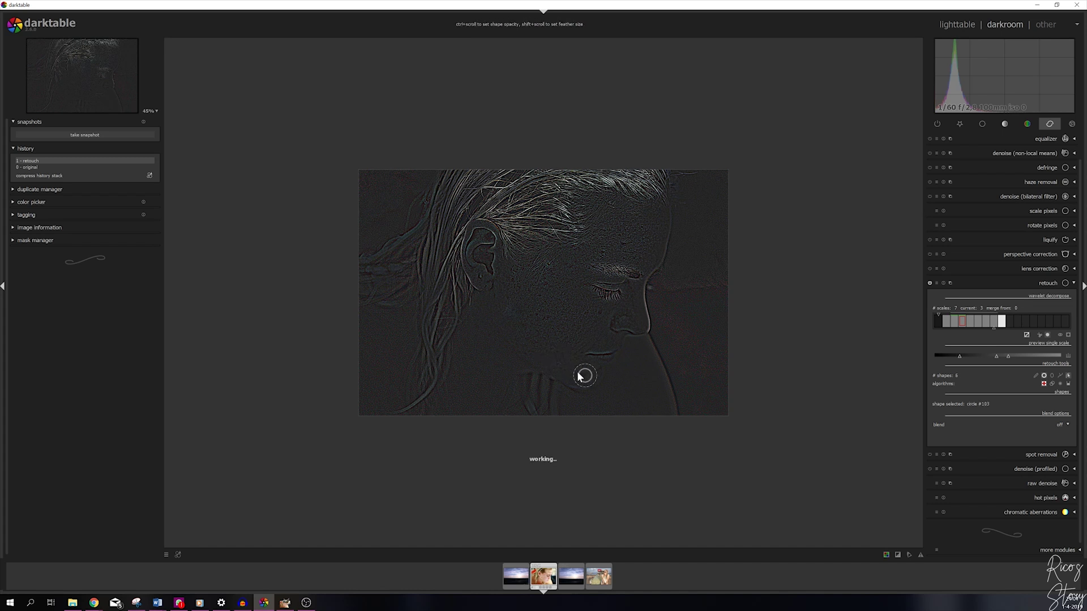
pyautogui.click(600, 313)
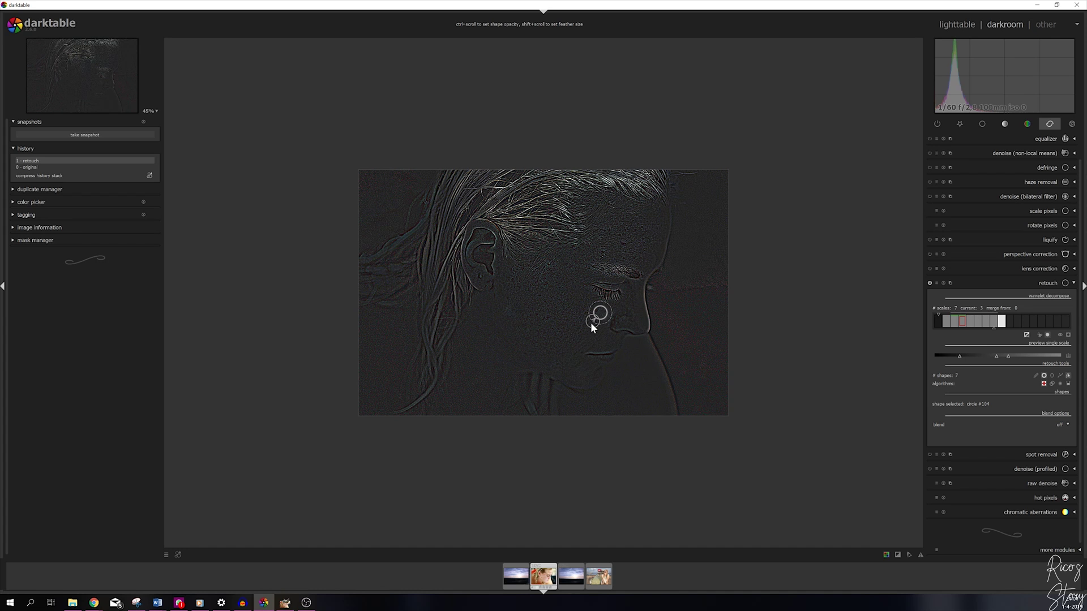
pyautogui.rightClick(592, 326)
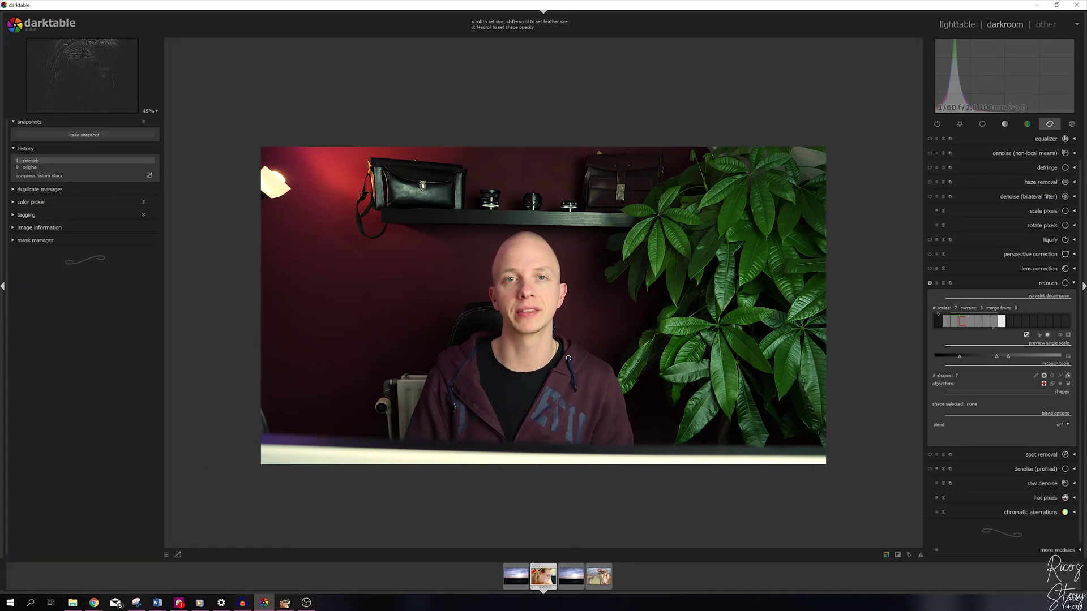
# - Place five more healing circles on the lower face at scale 3, then view scale 4
pyautogui.click(567, 357)
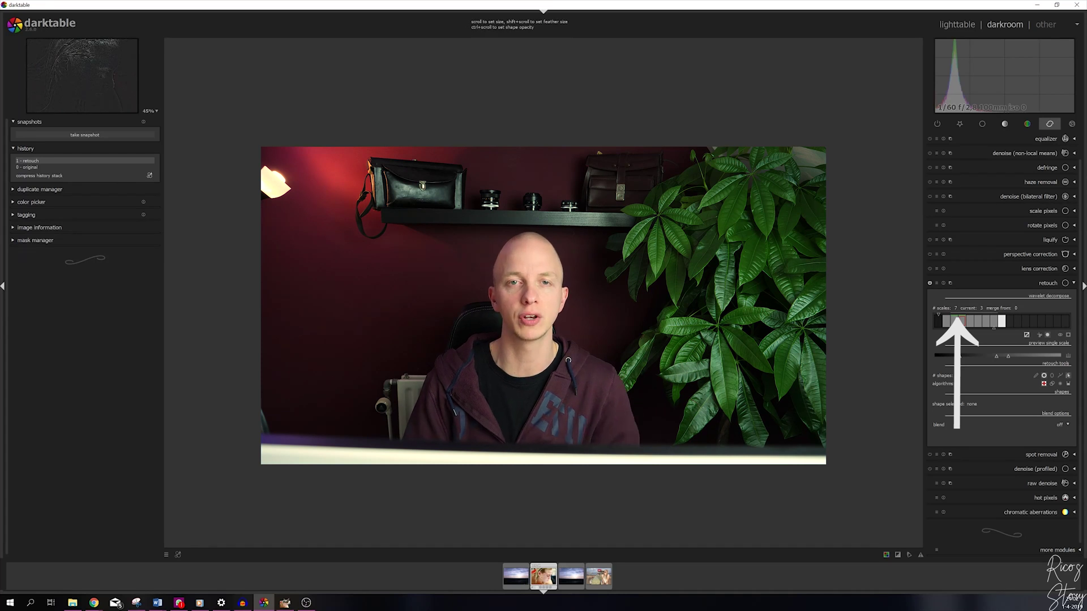
pyautogui.click(570, 359)
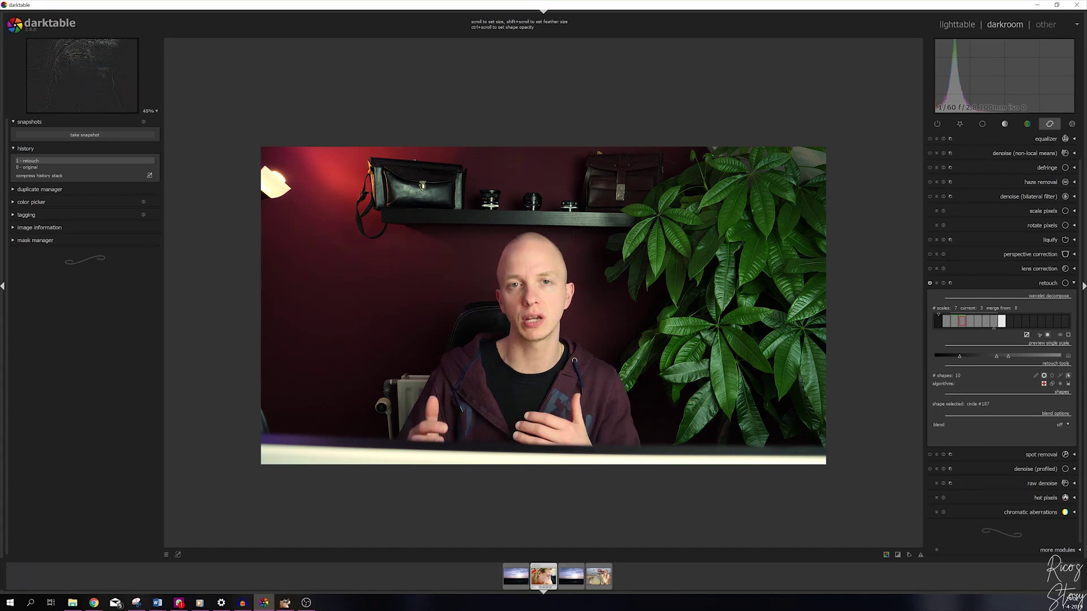
pyautogui.click(573, 360)
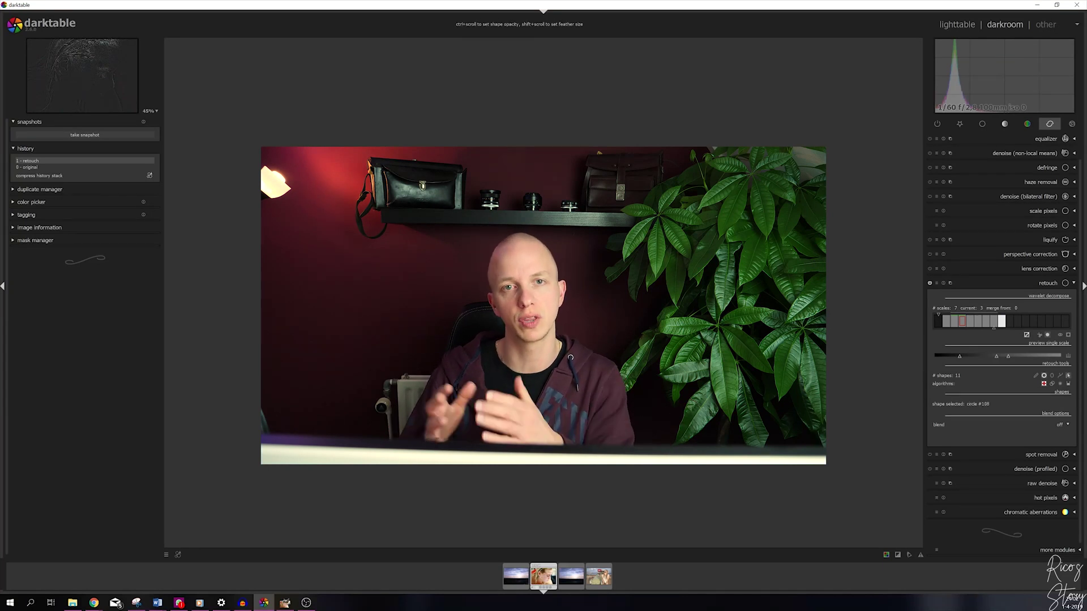
pyautogui.click(567, 358)
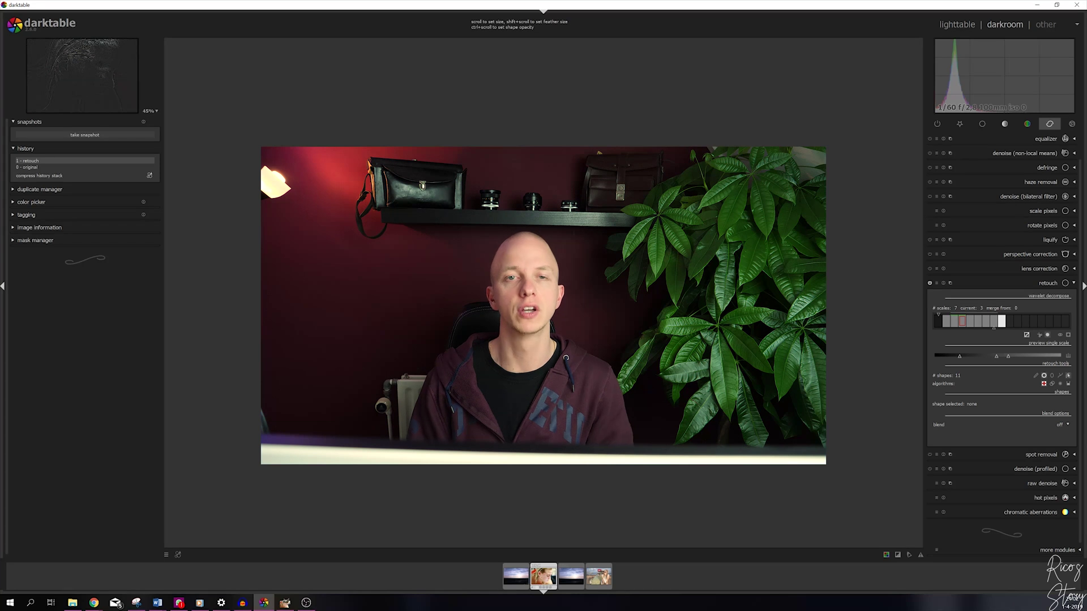
pyautogui.click(566, 359)
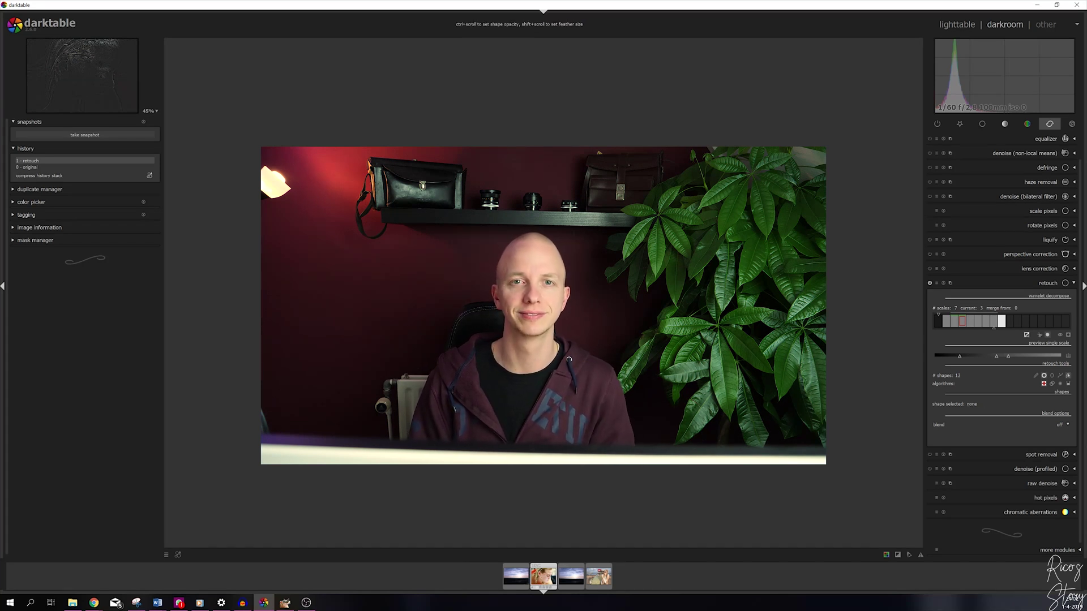
pyautogui.click(969, 321)
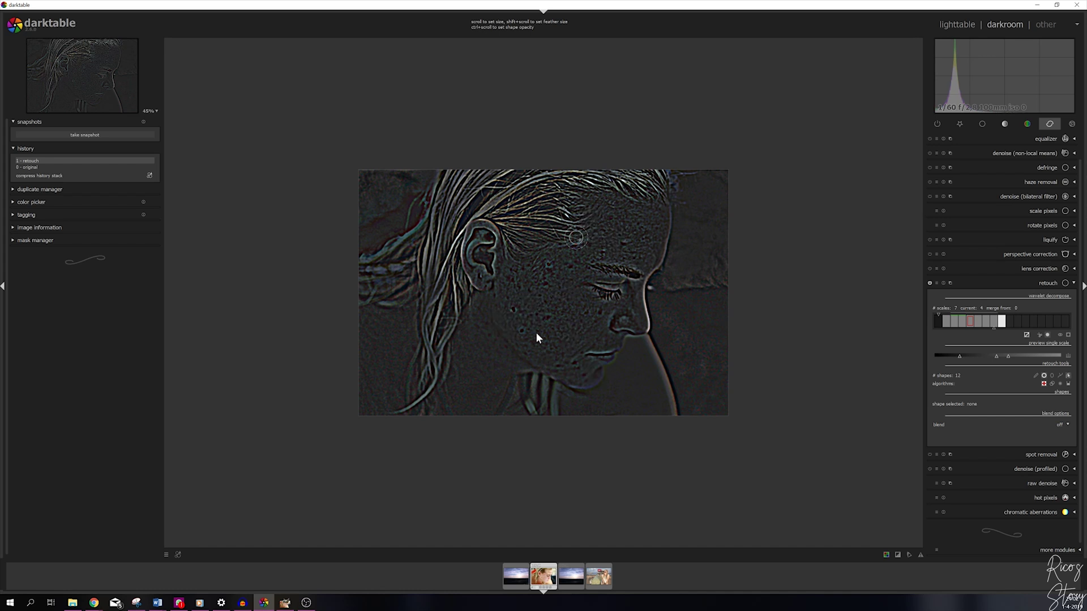
# - Heal three larger cheek blemishes with circles on scale 4
pyautogui.click(512, 312)
pyautogui.click(522, 333)
pyautogui.click(547, 319)
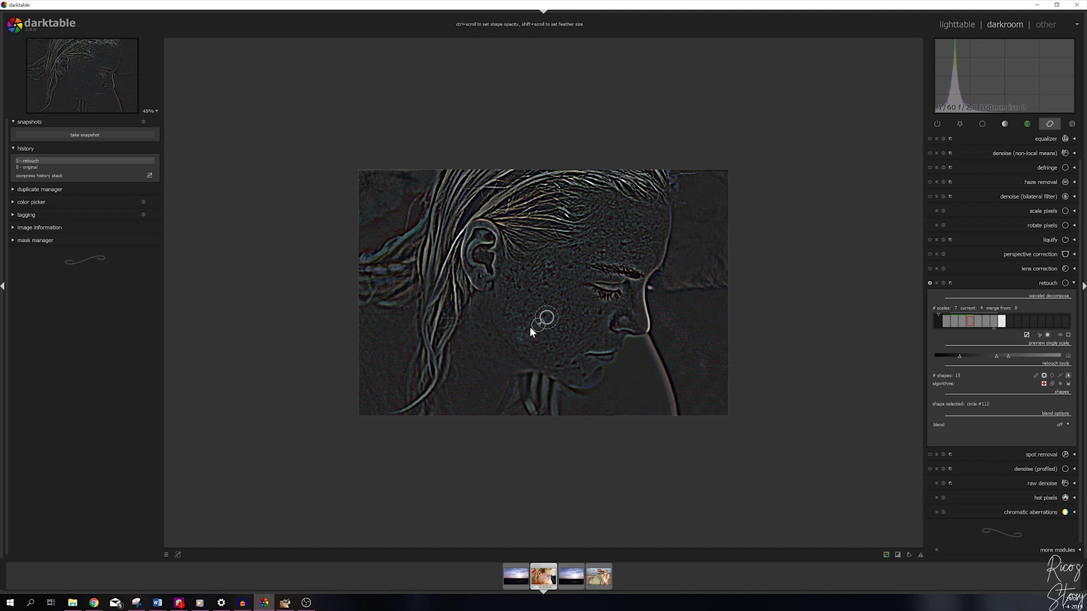
# - Reselect the circle tool, heal four more cheek and chin blemishes, and move to scale 5
pyautogui.click(1045, 375)
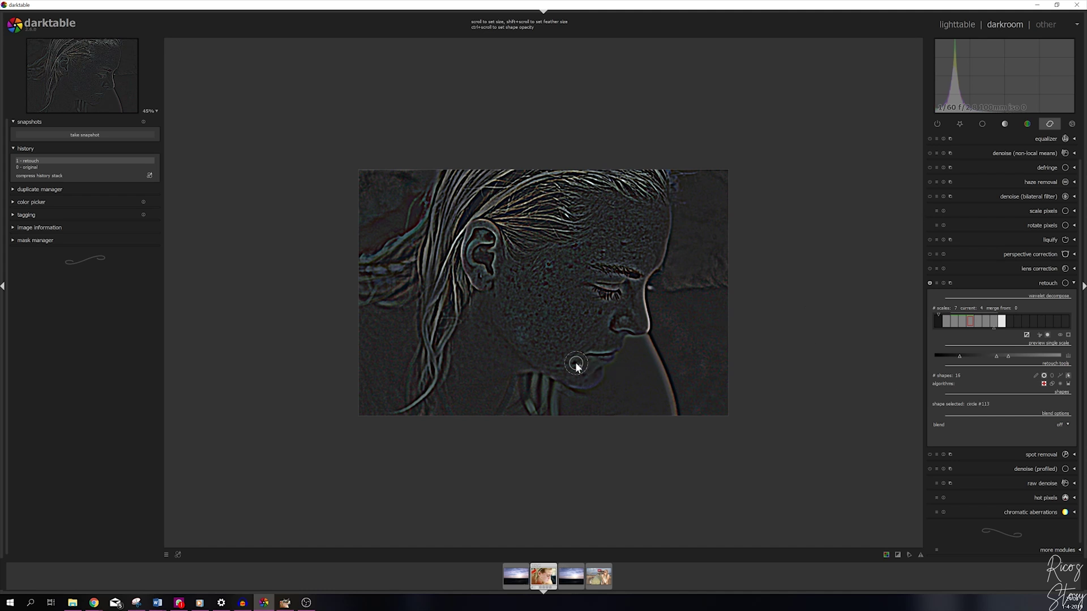
pyautogui.click(567, 283)
pyautogui.click(563, 283)
pyautogui.click(552, 270)
pyautogui.click(549, 266)
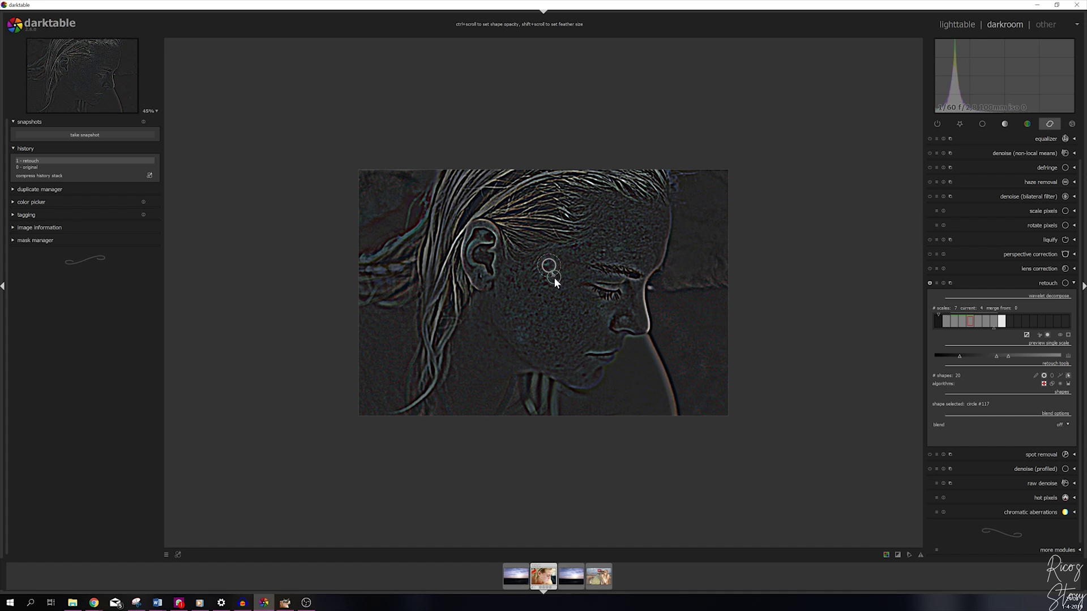
pyautogui.click(553, 277)
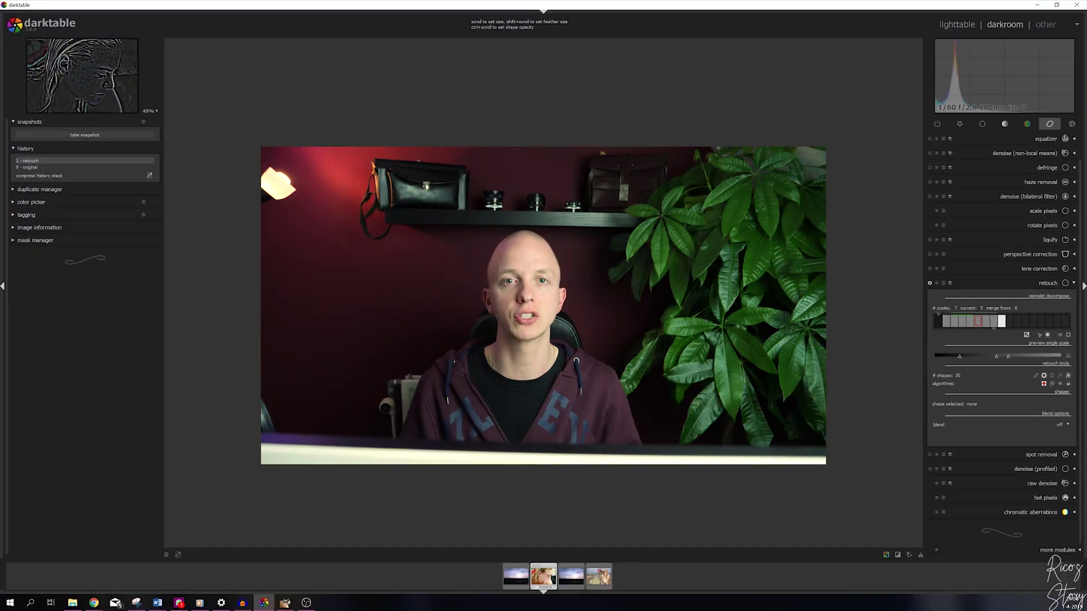
# - Heal another blemish on the upper cheek with a circle
pyautogui.click(552, 276)
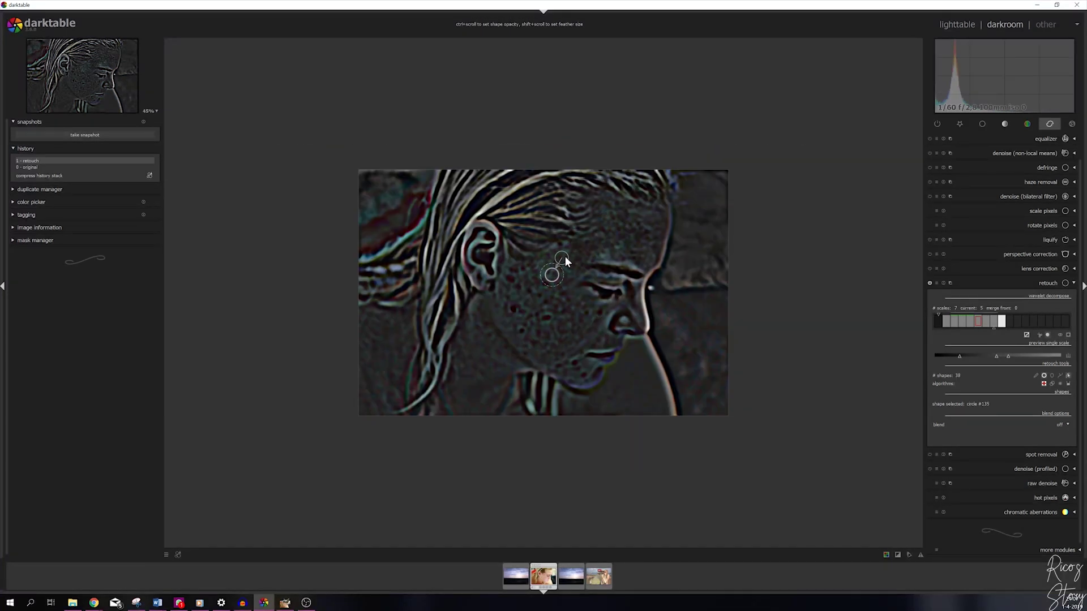